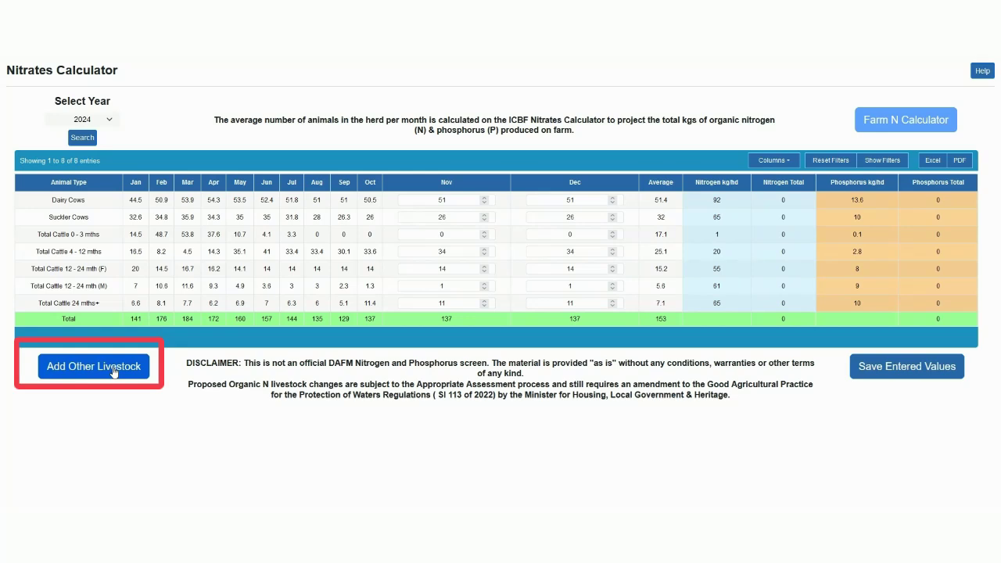
Add Mountain Ewe & Lamb and Horse rows to the livestock table, then close the dialog
click(114, 370)
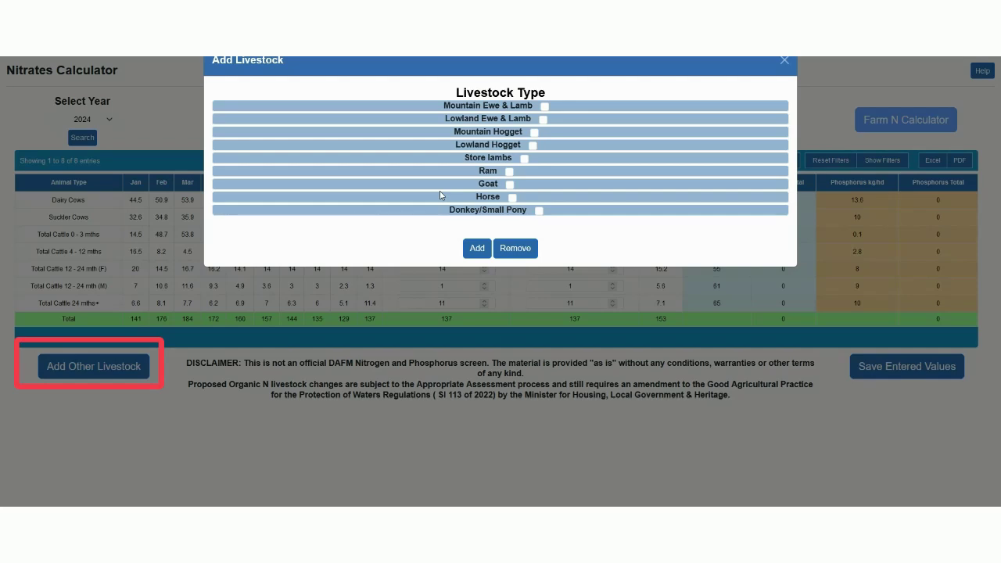
click(545, 107)
click(512, 198)
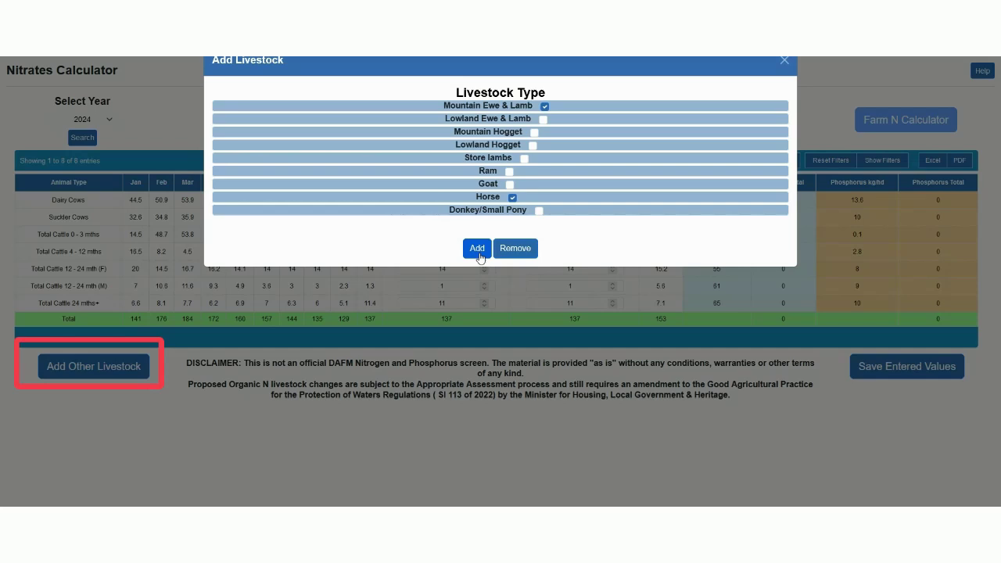
click(478, 249)
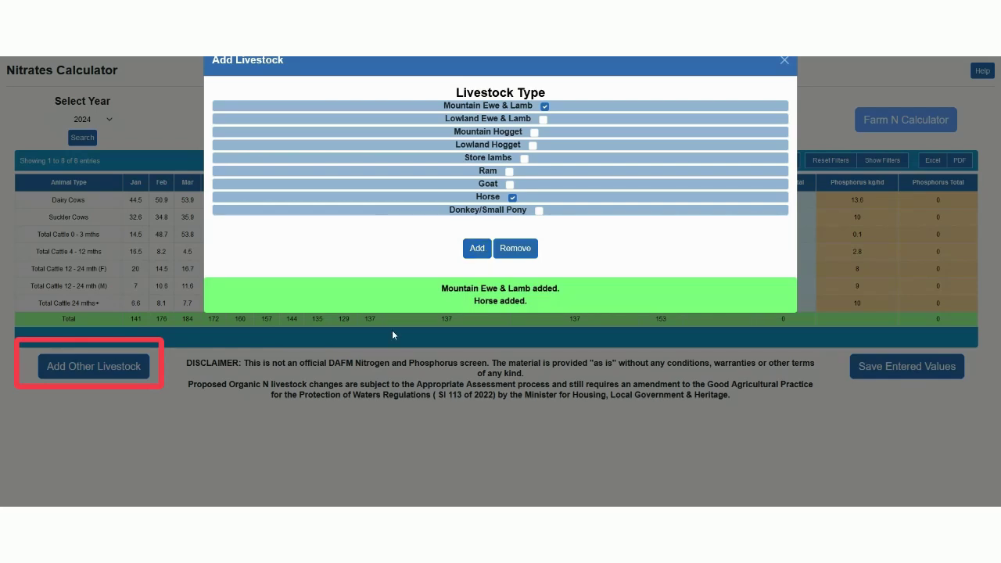
click(784, 61)
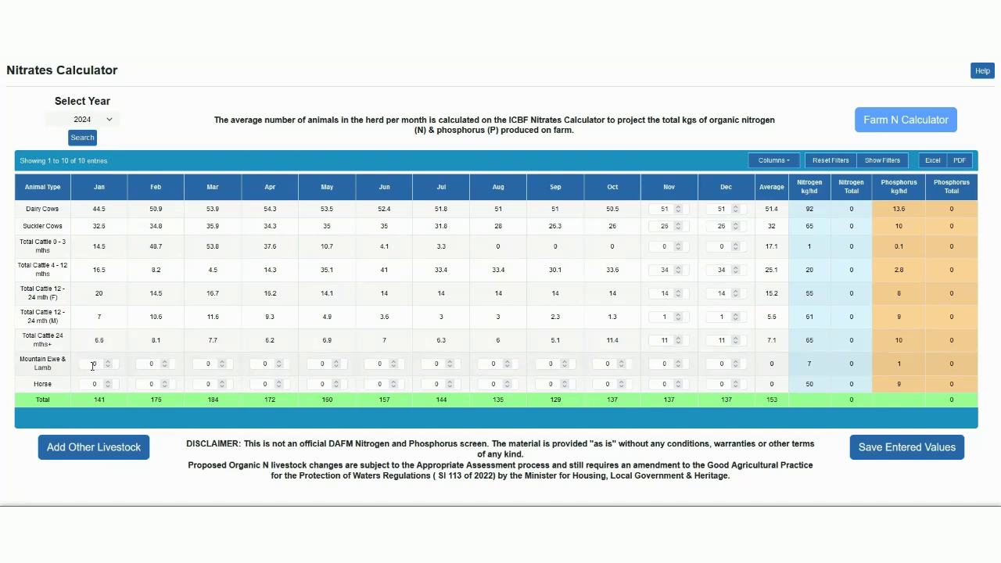
Enter 40 Mountain Ewe & Lamb for each month from January through November
click(114, 368)
text(40)
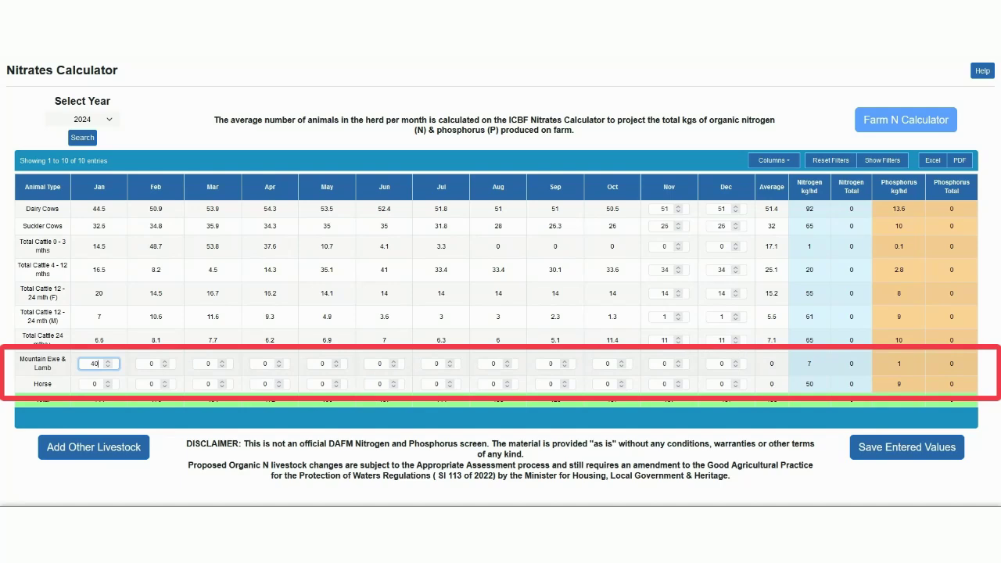
key(Tab)
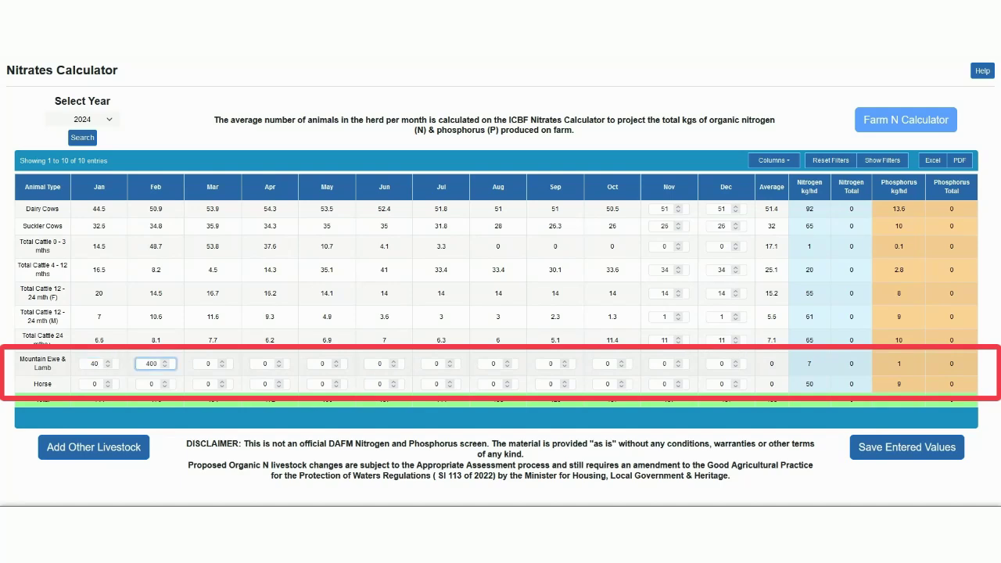
text(400)
key(BackSpace)
key(Tab)
text(40)
key(Tab)
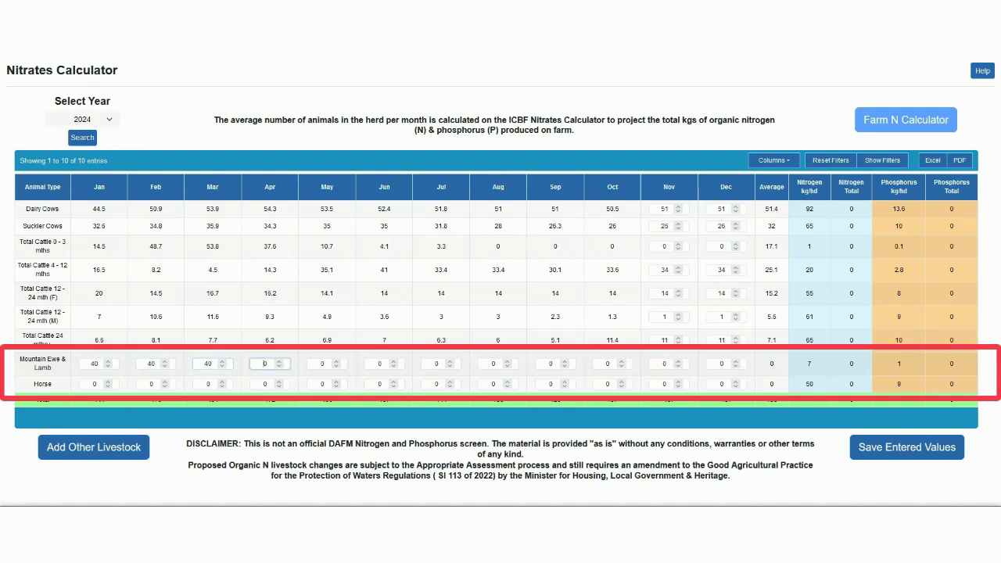
text(40)
key(Tab)
text(40)
key(Tab)
text(40)
key(Tab)
text(40)
key(Tab)
text(40)
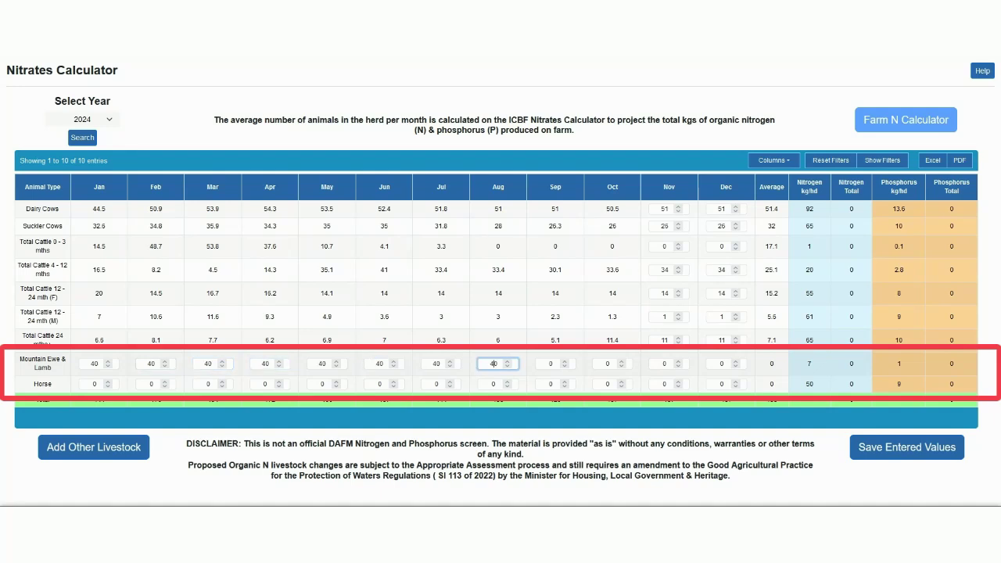
key(Tab)
text(40)
key(Tab)
text(40)
key(Tab)
text(40)
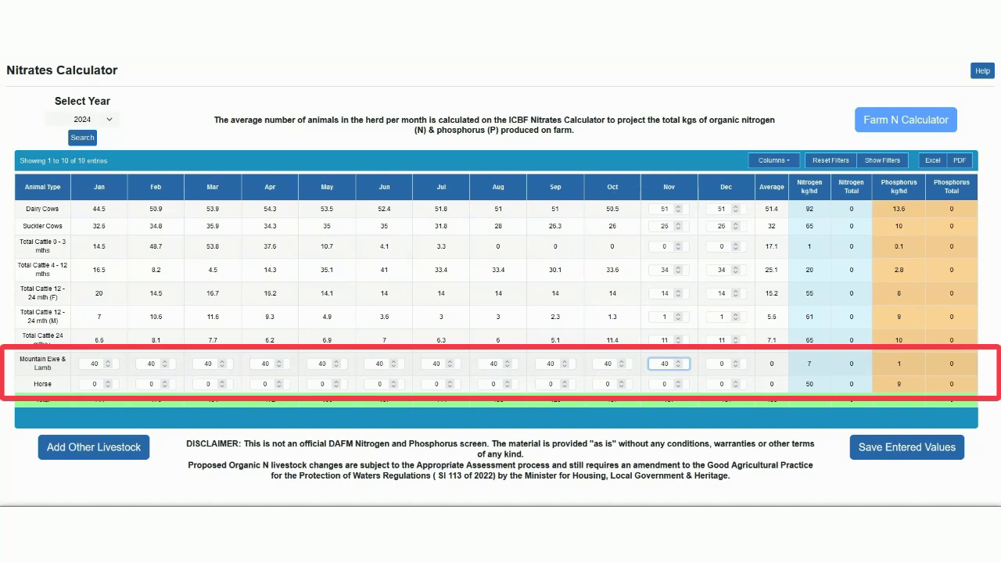
key(Tab)
text(40)
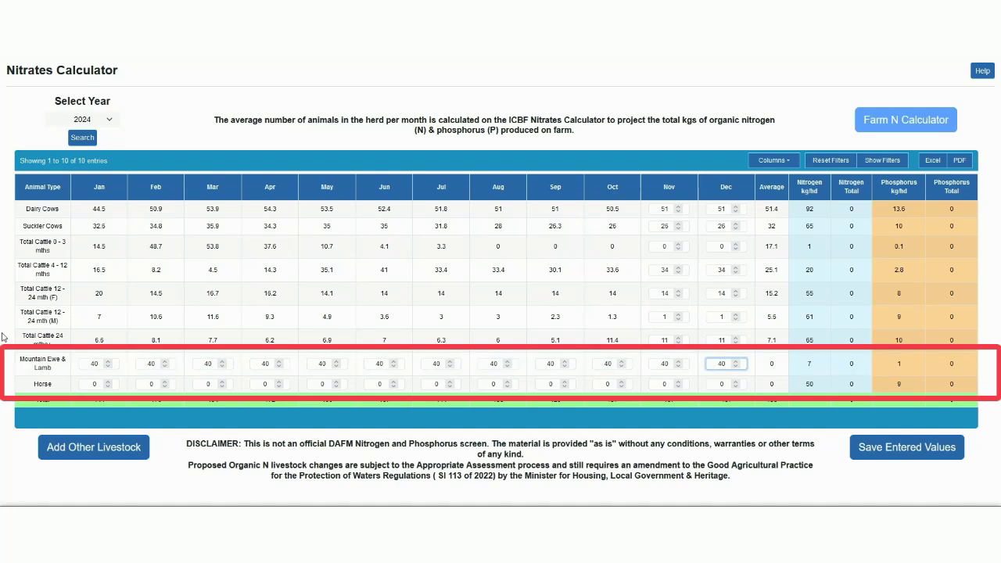
Raise the Horse count to 1 in every month from January to December
click(108, 382)
click(164, 382)
click(221, 381)
click(279, 382)
click(337, 381)
click(393, 382)
click(450, 382)
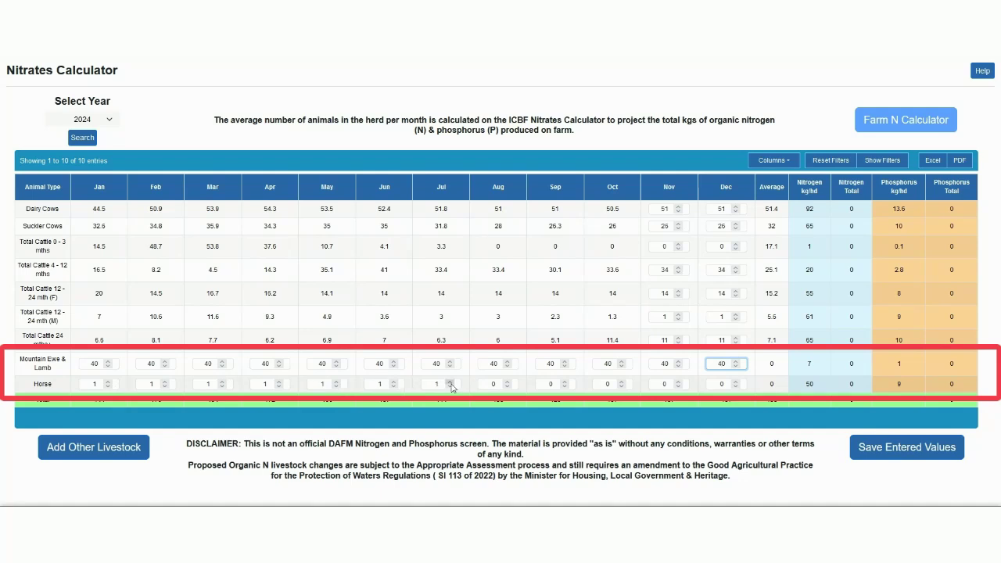
click(507, 381)
click(564, 381)
click(622, 382)
click(679, 382)
click(735, 381)
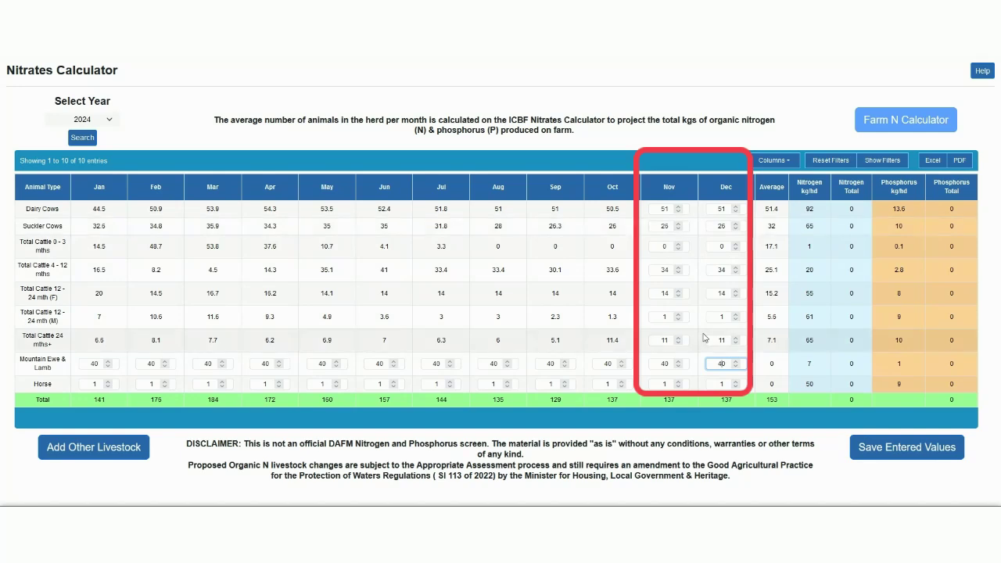
Save the entered values so totals recalculate to 9235 N and 1374 P
click(878, 456)
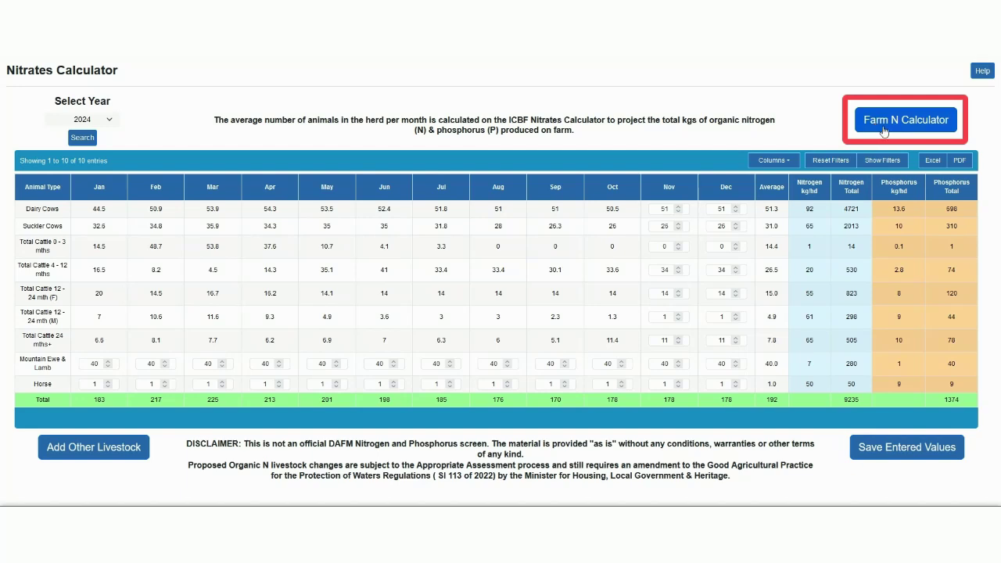
In the Farm N Calculator, enter 60 hectares on the 170 rate row
click(884, 132)
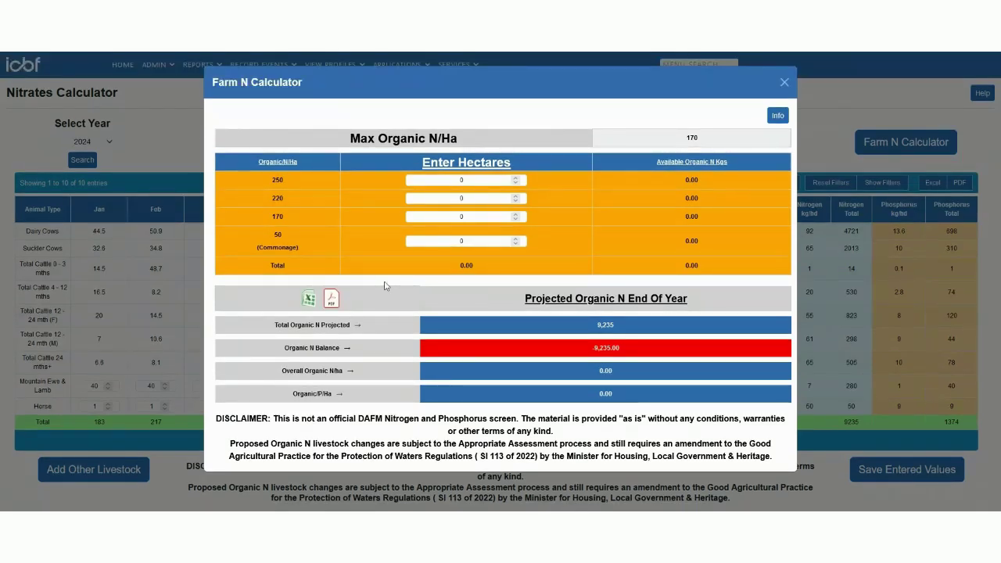
double_click(469, 216)
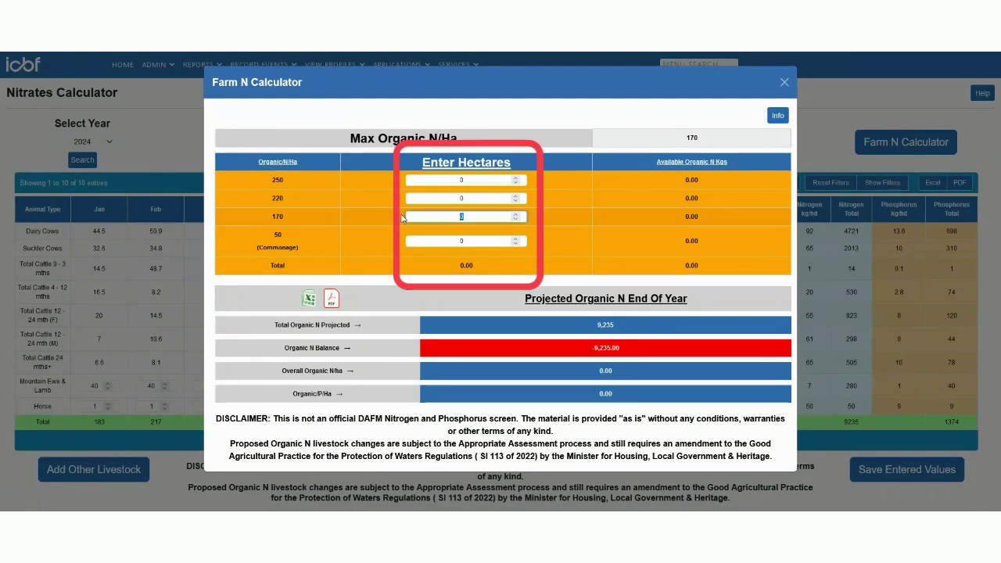
text(60)
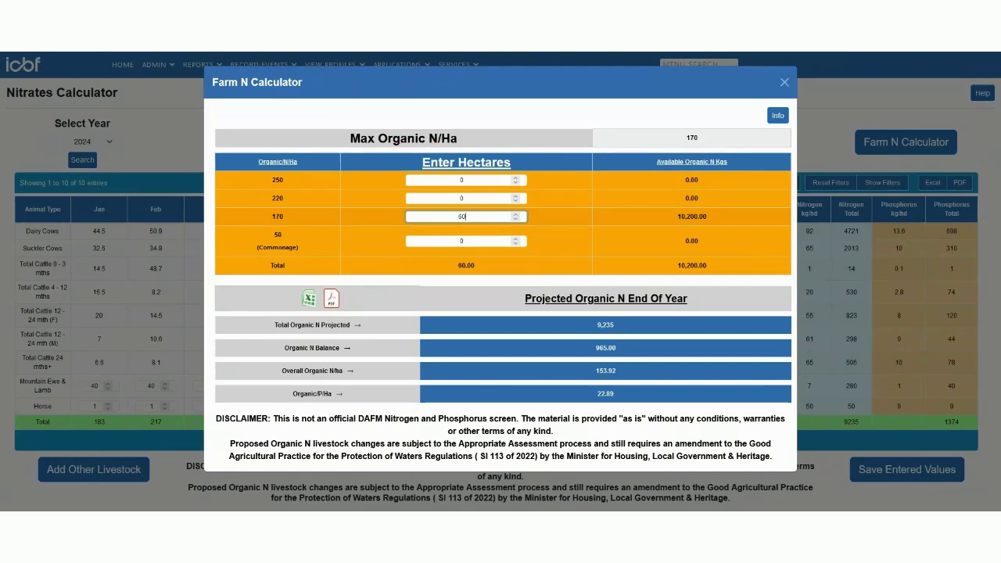